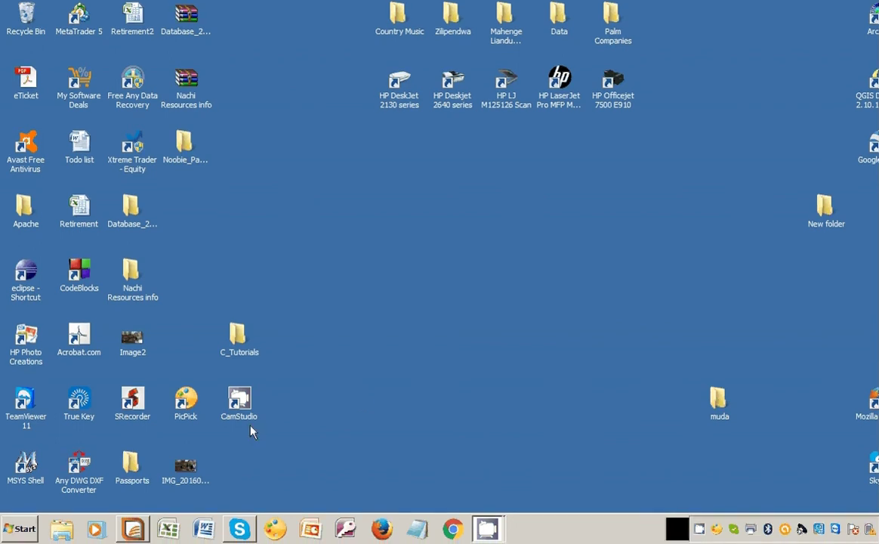
# - Tick Universal Translator as Loaded in Tool Manager and confirm
pyautogui.click(135, 530)
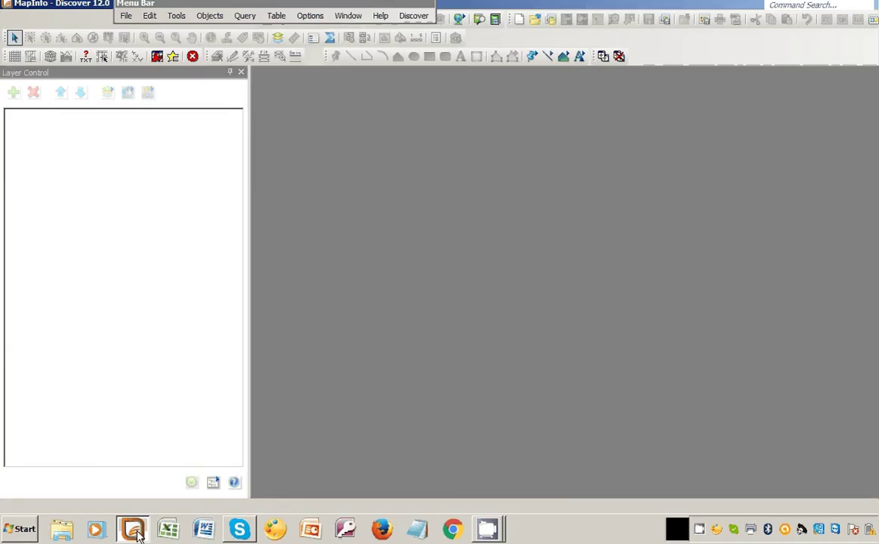
pyautogui.click(176, 21)
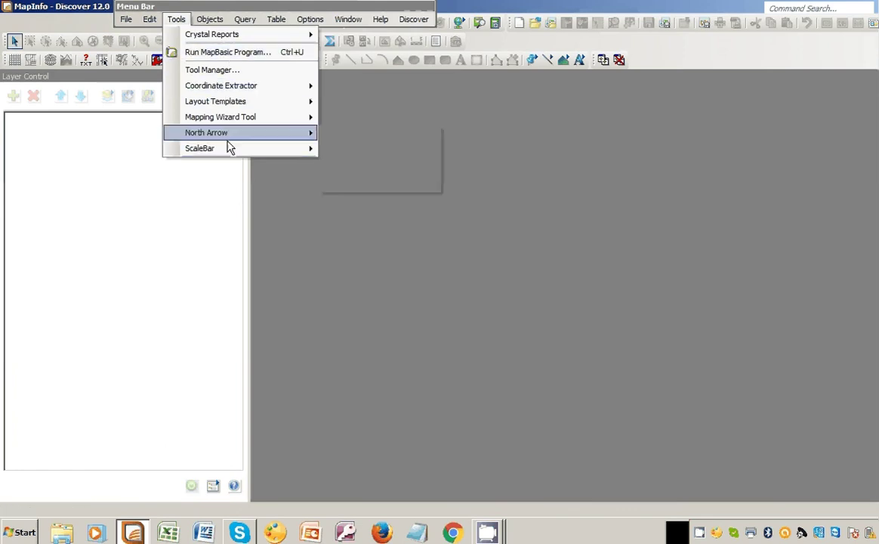
pyautogui.moveTo(206, 132)
pyautogui.click(230, 71)
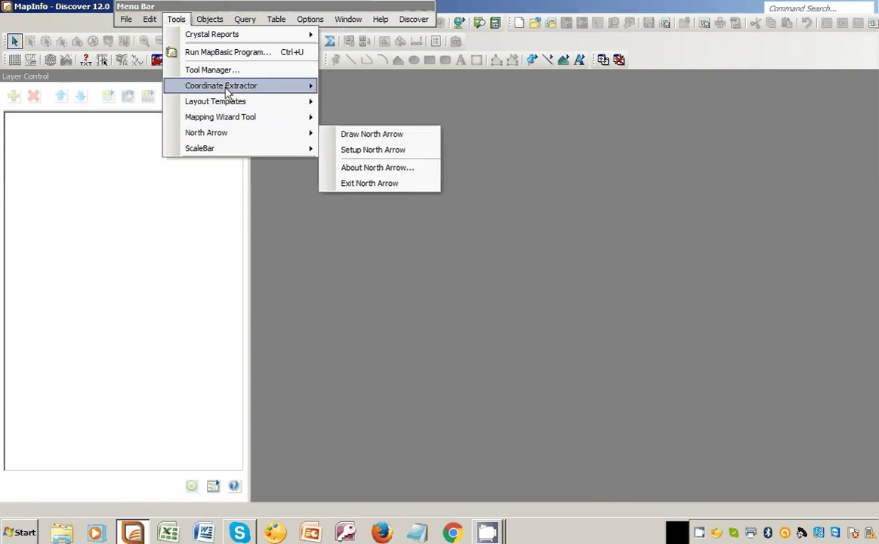
pyautogui.click(229, 72)
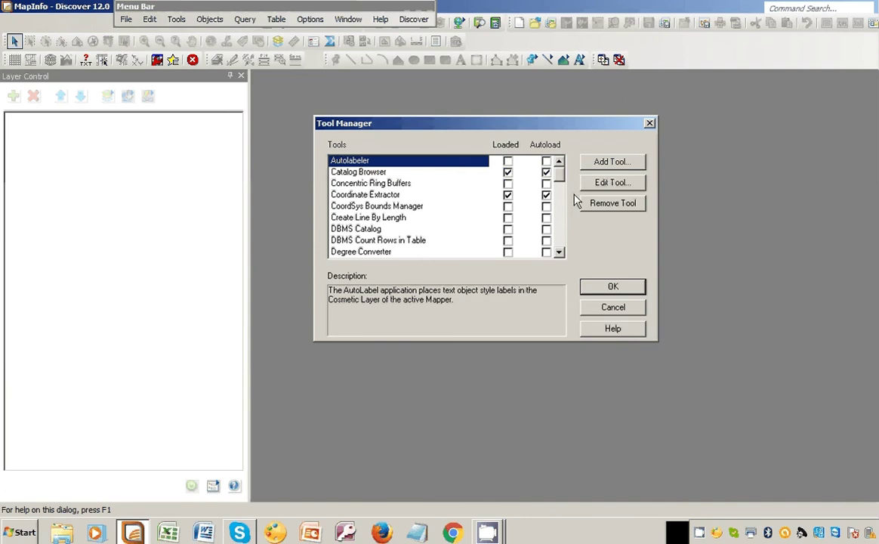
pyautogui.moveTo(561, 179); pyautogui.dragTo(562, 244)
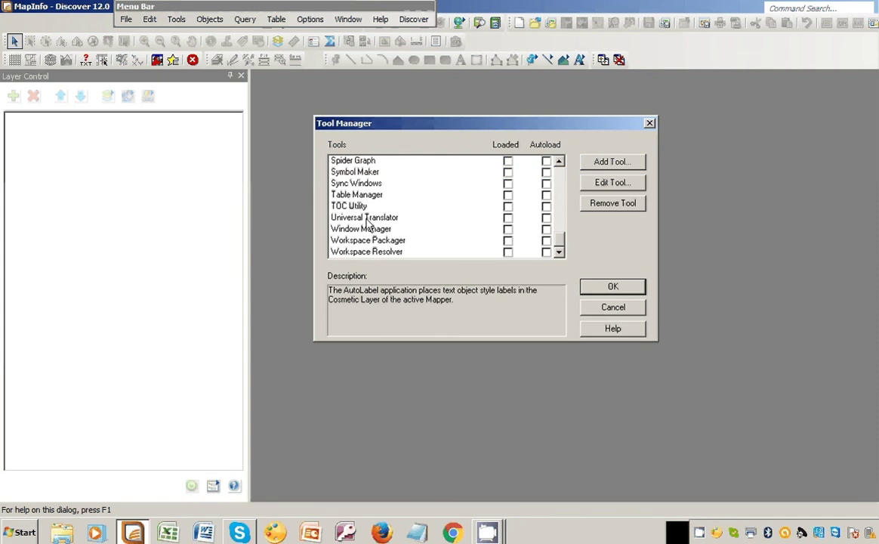
pyautogui.click(508, 218)
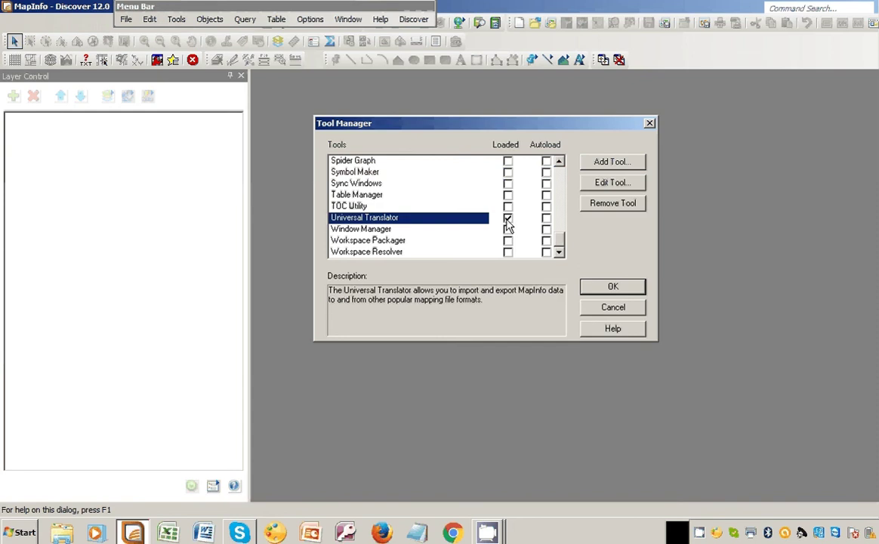
pyautogui.click(613, 285)
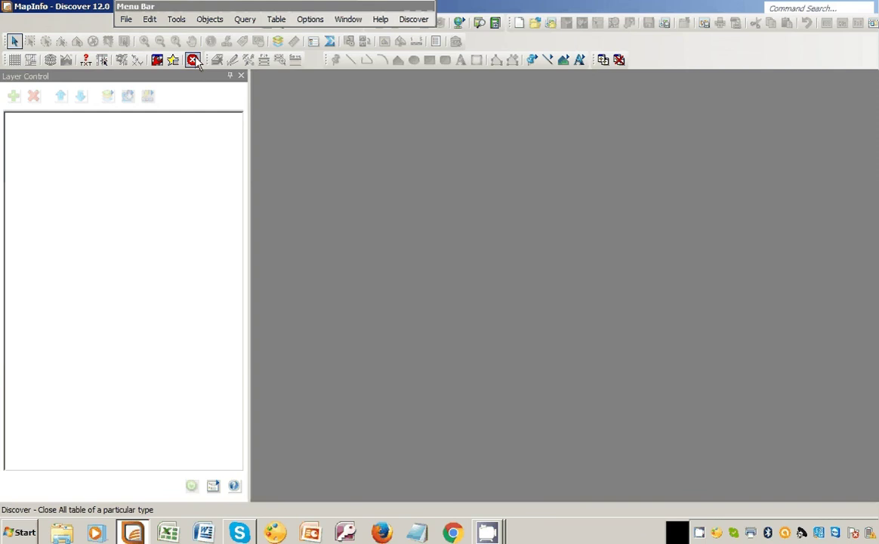
# - Launch the Universal Translator with AutoCAD DWG/DXF as the source format
pyautogui.click(178, 21)
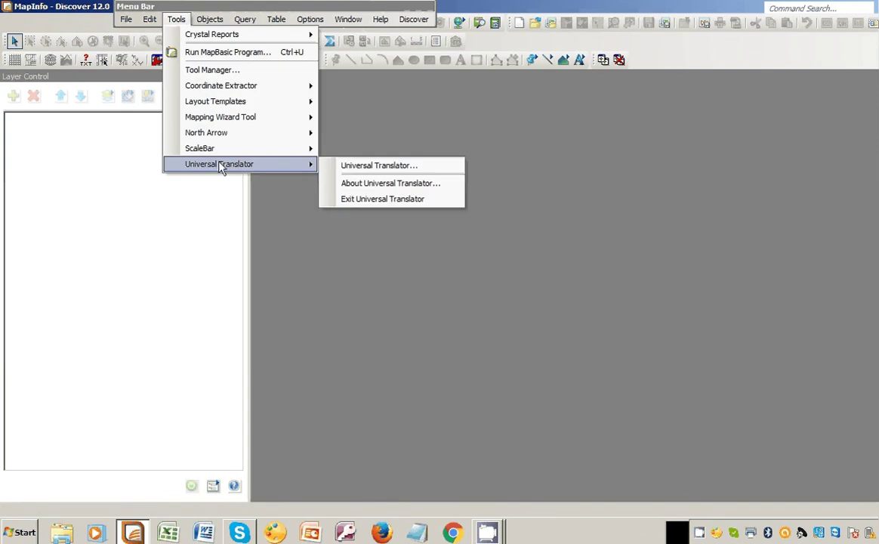
pyautogui.moveTo(218, 163)
pyautogui.click(380, 168)
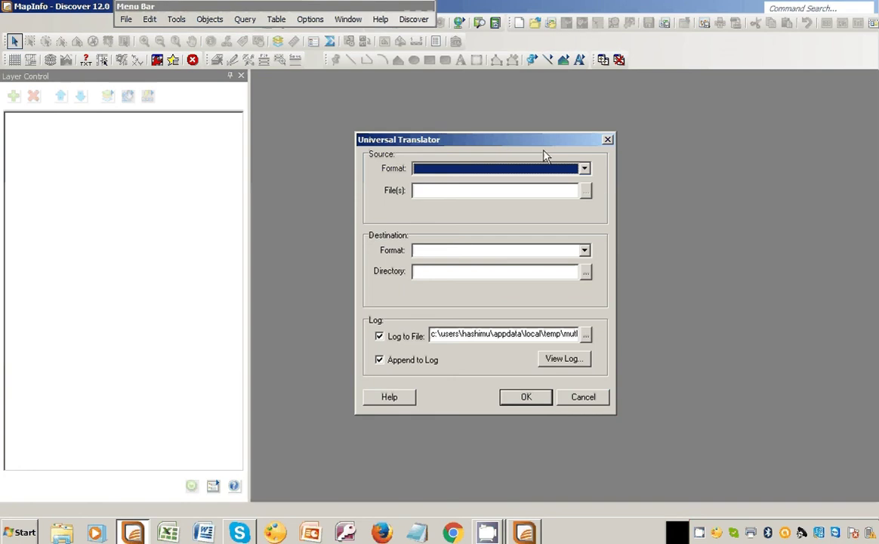
pyautogui.click(585, 168)
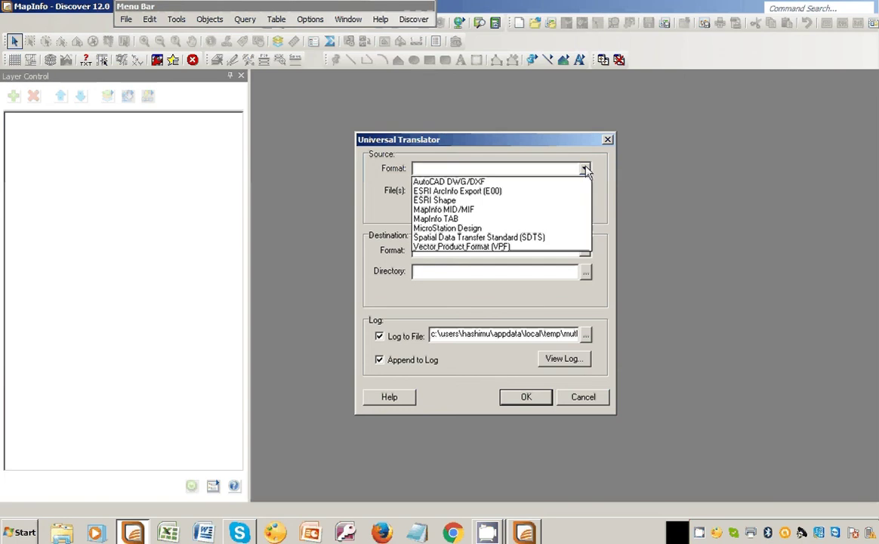
pyautogui.click(548, 182)
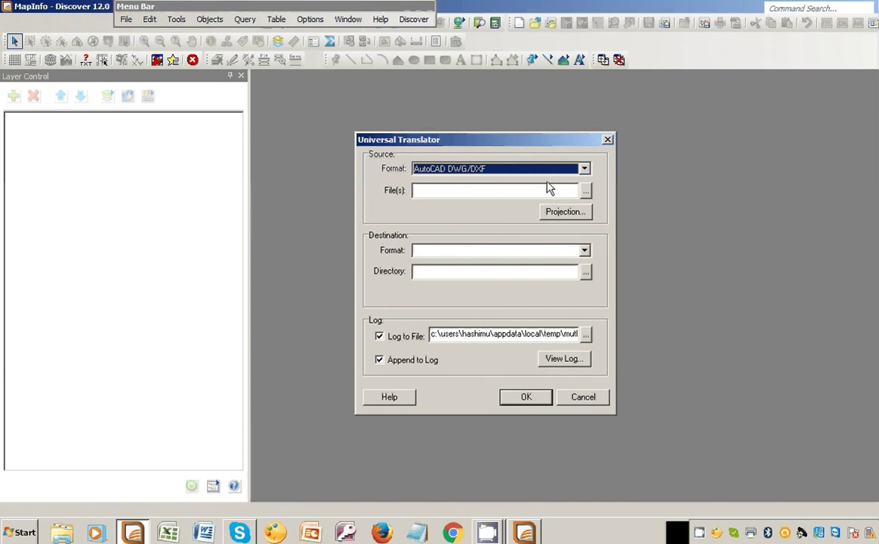
# - Browse to the DXF conversion folder inside D:\_1. A
pyautogui.click(586, 193)
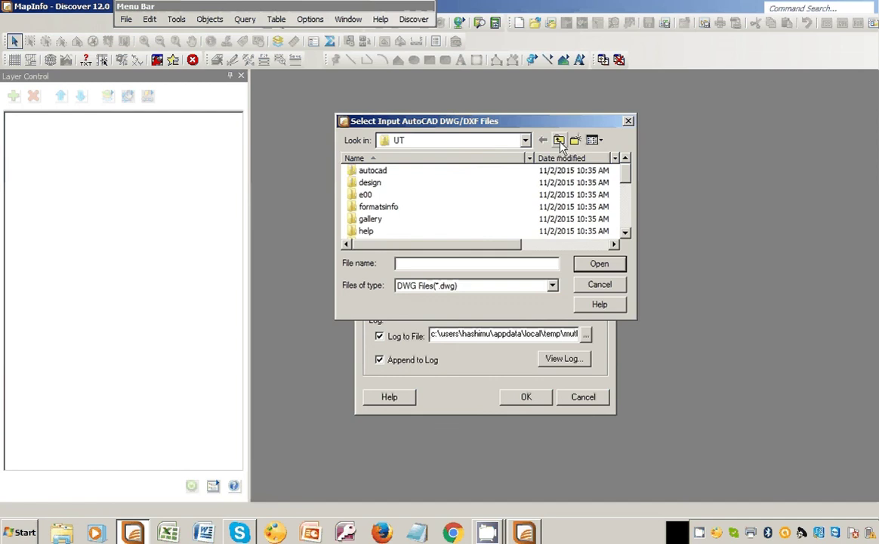
pyautogui.click(525, 141)
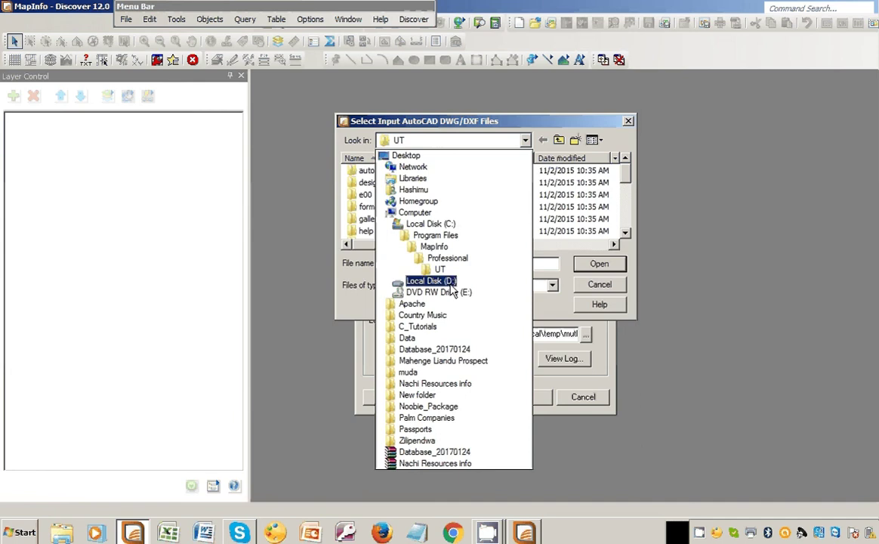
pyautogui.click(434, 280)
pyautogui.click(369, 173)
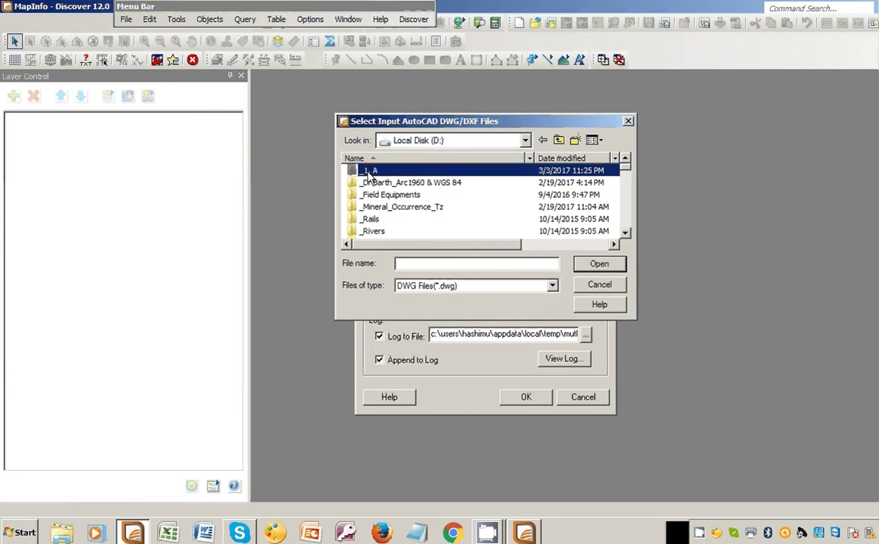
pyautogui.click(369, 173)
pyautogui.click(391, 194)
pyautogui.doubleClick(436, 171)
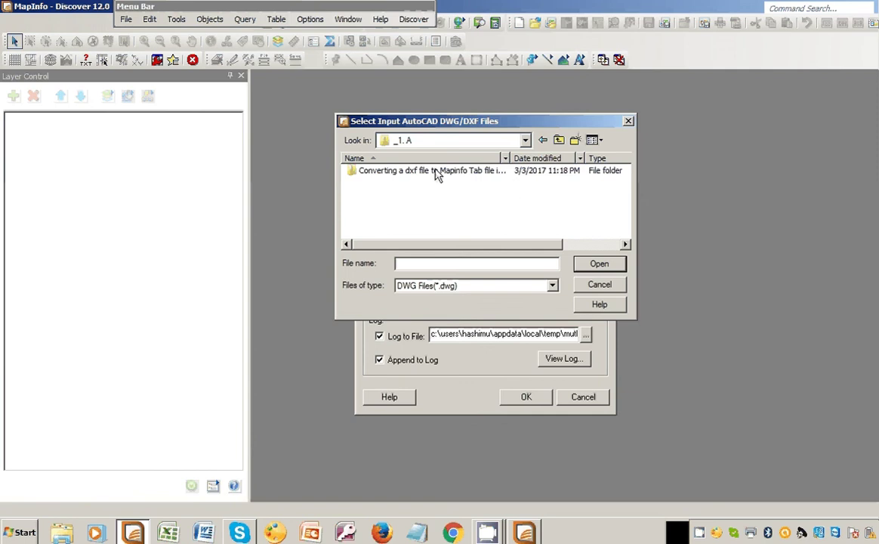
pyautogui.doubleClick(436, 173)
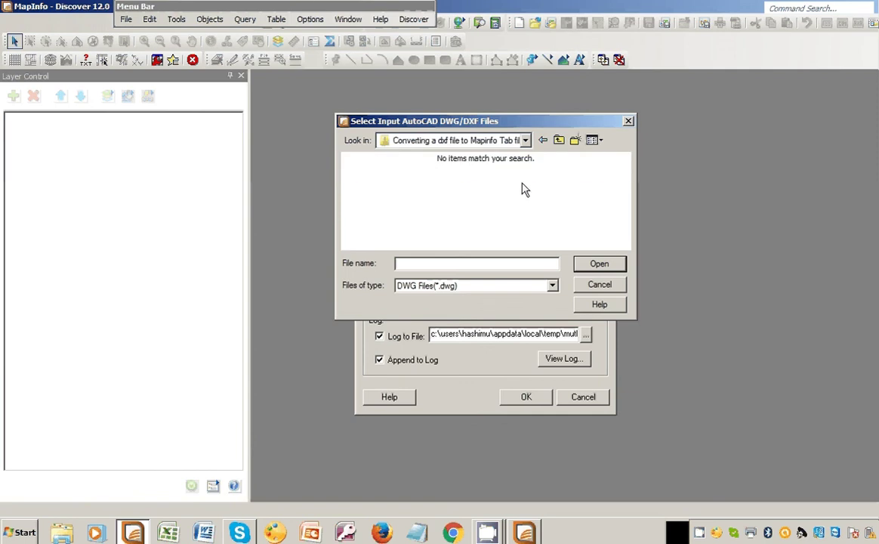
# - Filter the file list to DXF files and select Polygons
pyautogui.click(428, 286)
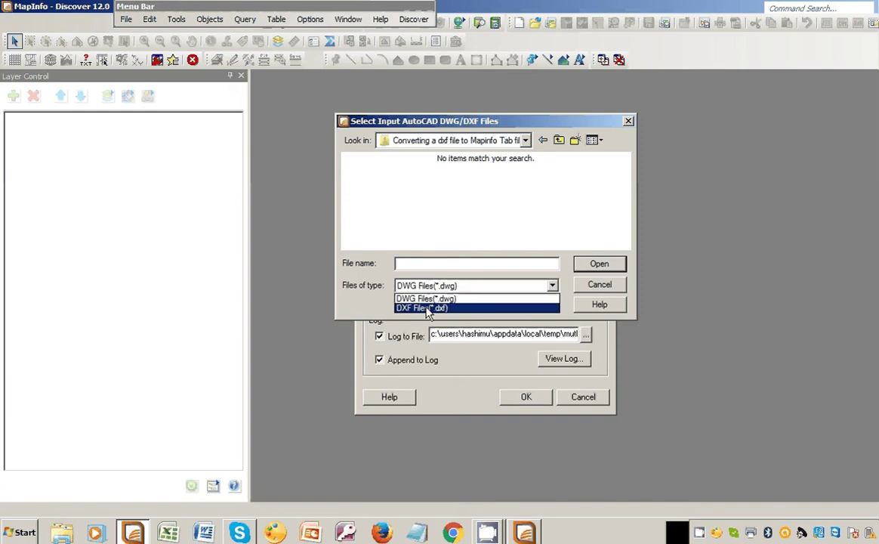
pyautogui.click(428, 310)
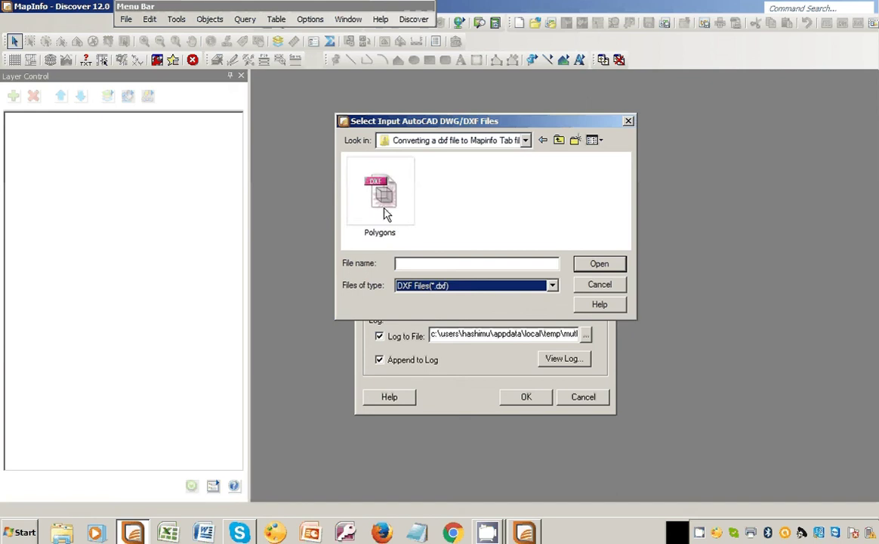
pyautogui.moveTo(380, 194)
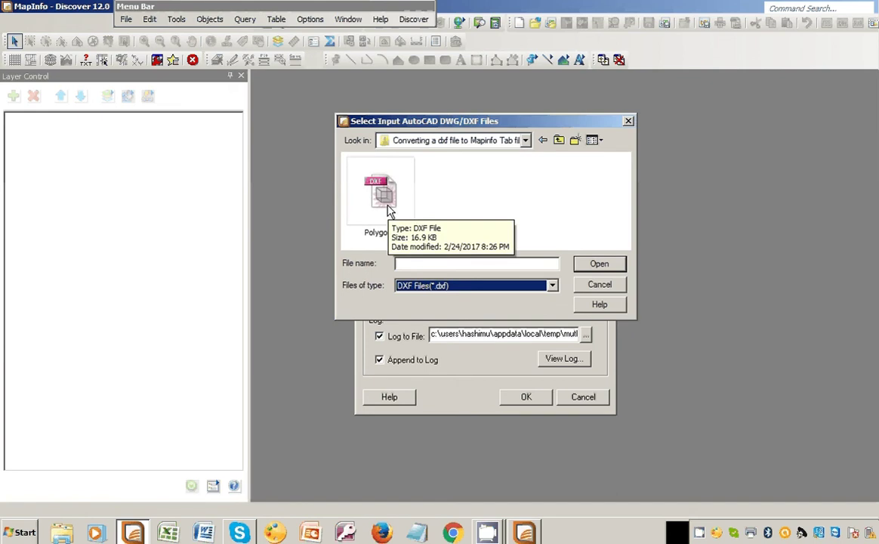
pyautogui.click(382, 208)
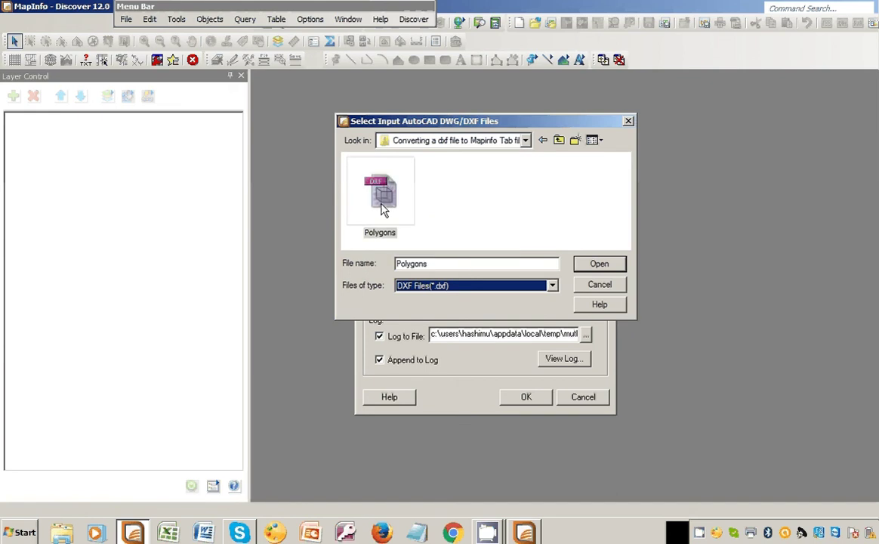
pyautogui.click(382, 208)
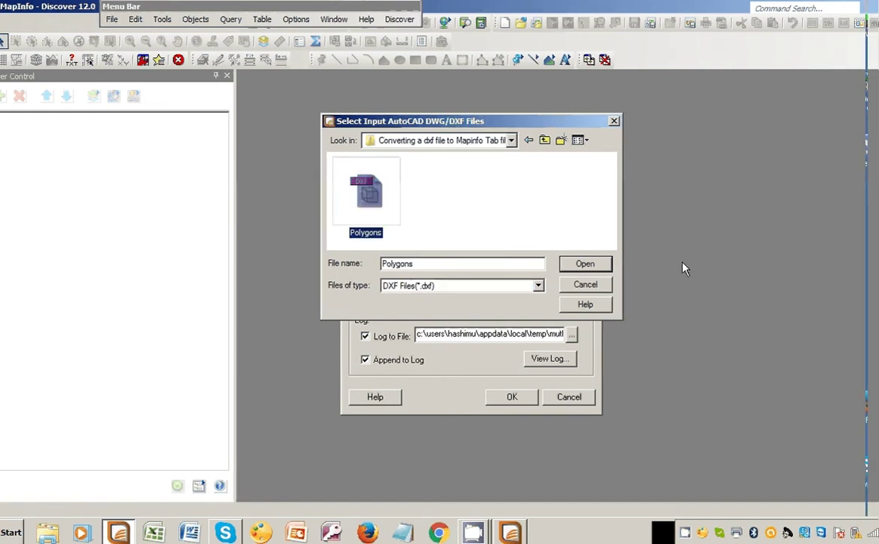
# - Accept Polygons.dxf as the source and set the destination format to MapInfo TAB
pyautogui.click(587, 265)
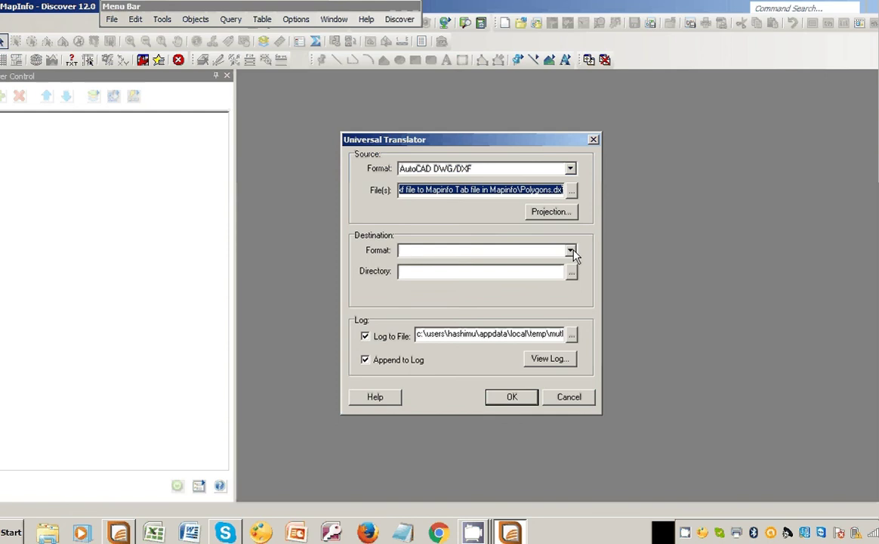
pyautogui.click(572, 252)
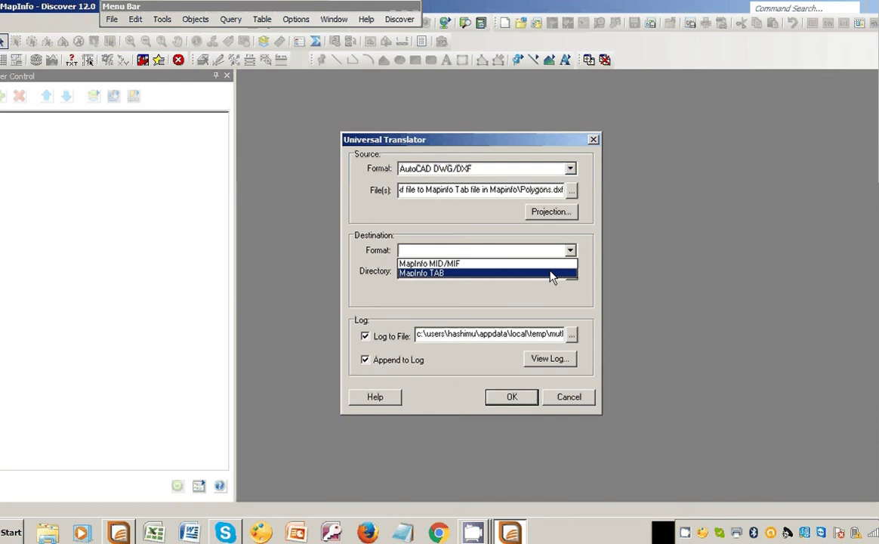
pyautogui.click(552, 274)
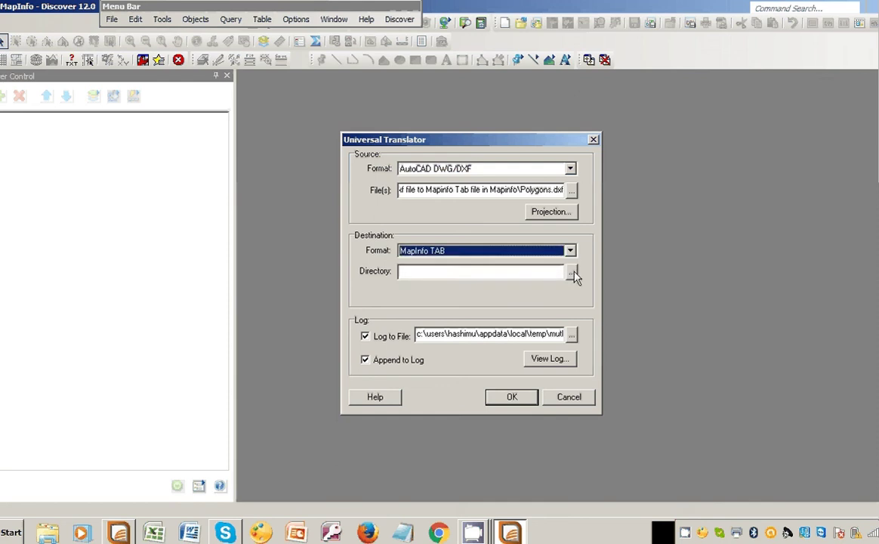
# - Set the destination directory to D:\_1. A\Converting a dxf file to Mapinfo Tab file in Mapinfo
pyautogui.click(572, 273)
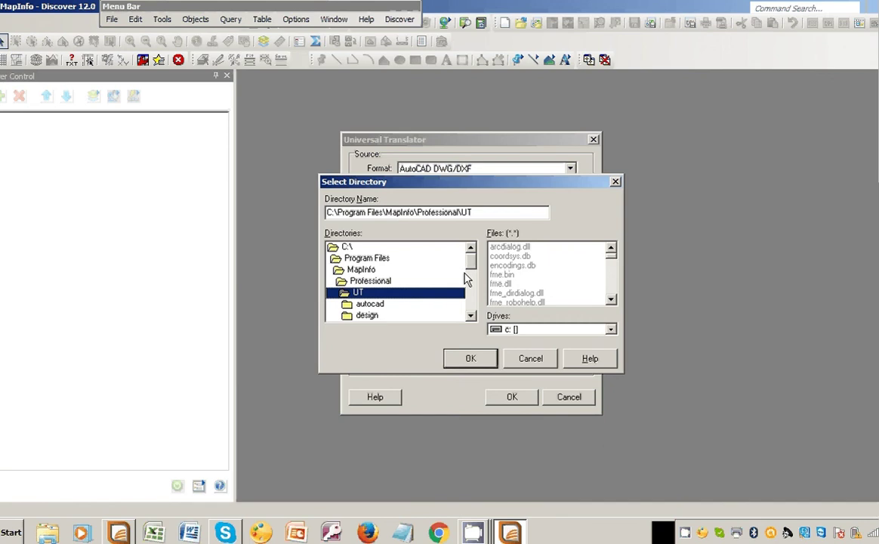
pyautogui.click(610, 331)
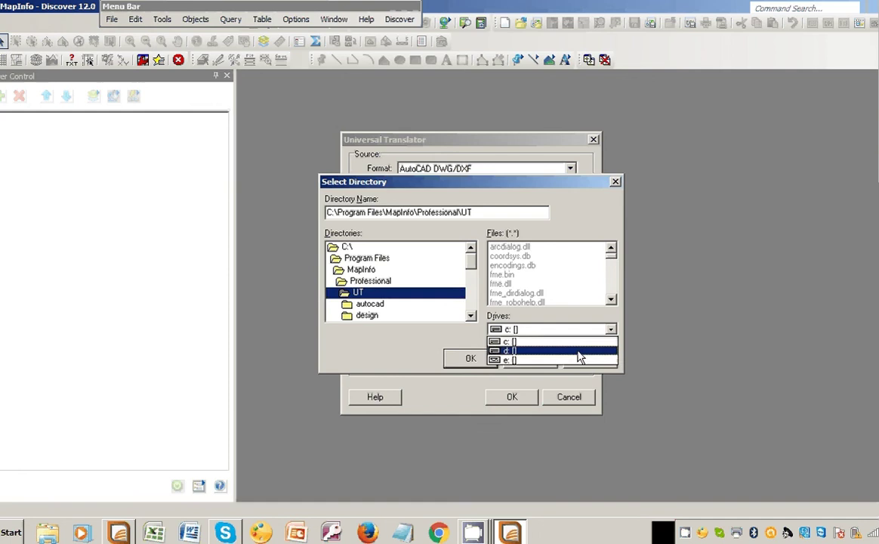
pyautogui.click(580, 351)
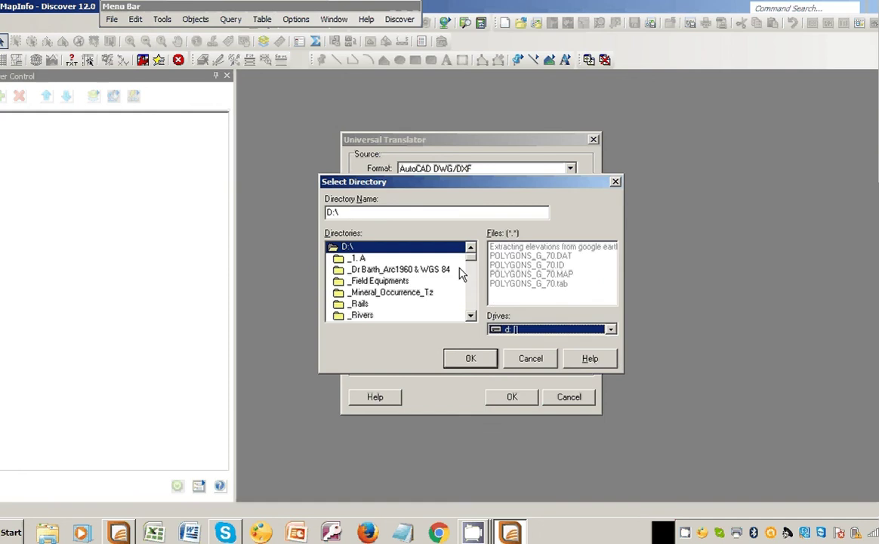
pyautogui.doubleClick(354, 257)
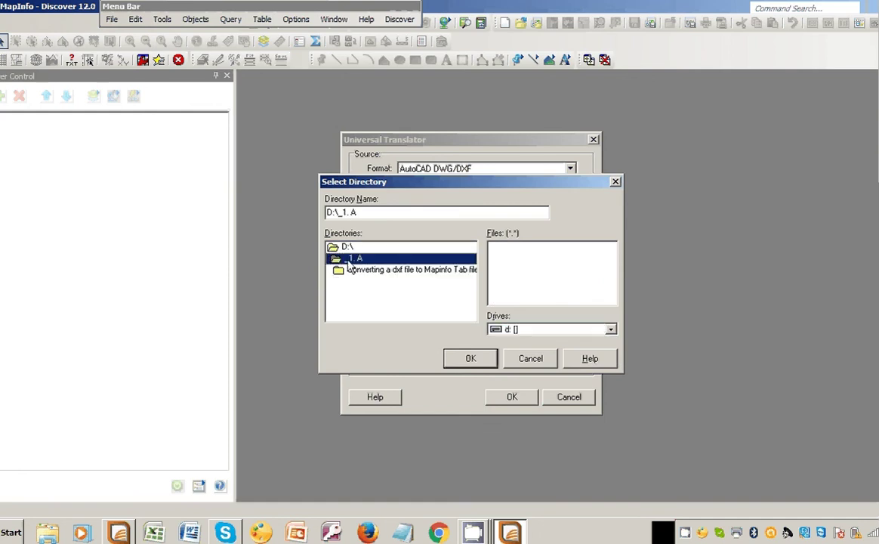
pyautogui.click(384, 274)
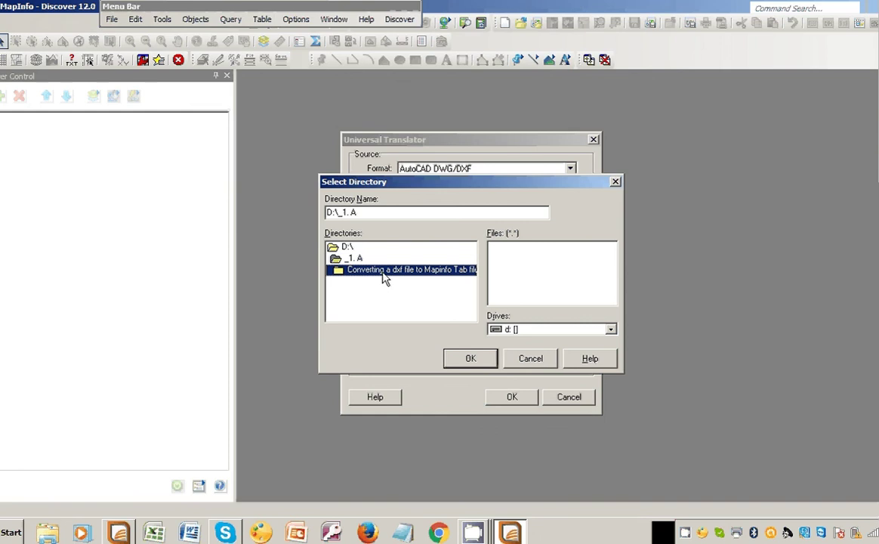
pyautogui.doubleClick(391, 273)
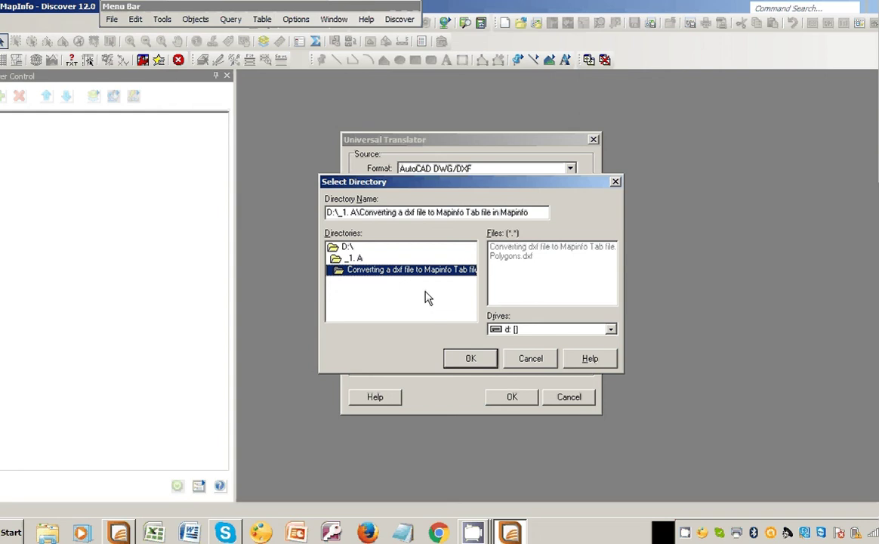
pyautogui.click(467, 360)
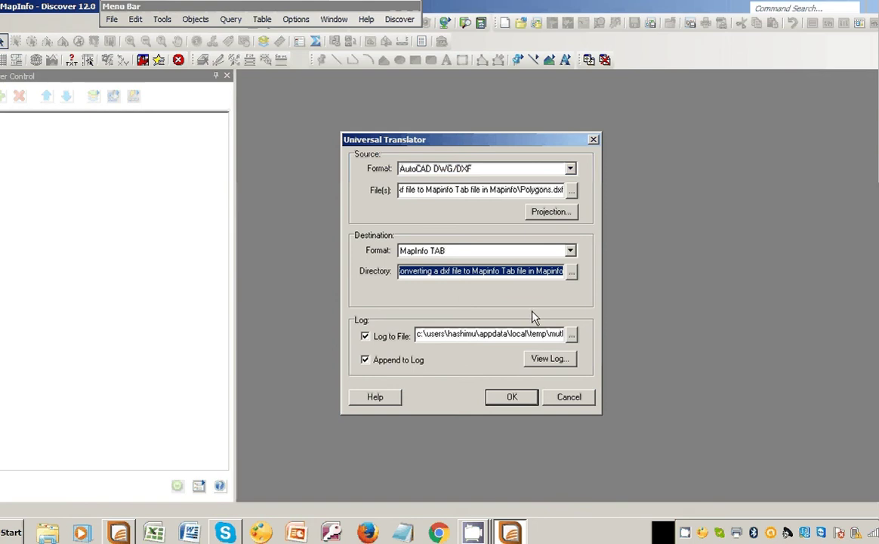
# - Pick the Universal Transverse Mercator (Arc 1960) category, then UTM Zone 37 Southern Hemisphere
pyautogui.click(552, 213)
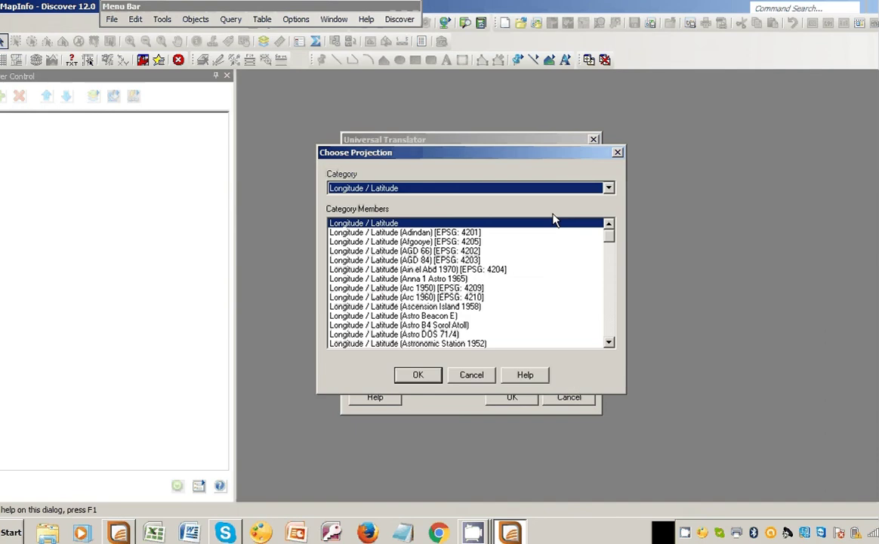
pyautogui.click(608, 188)
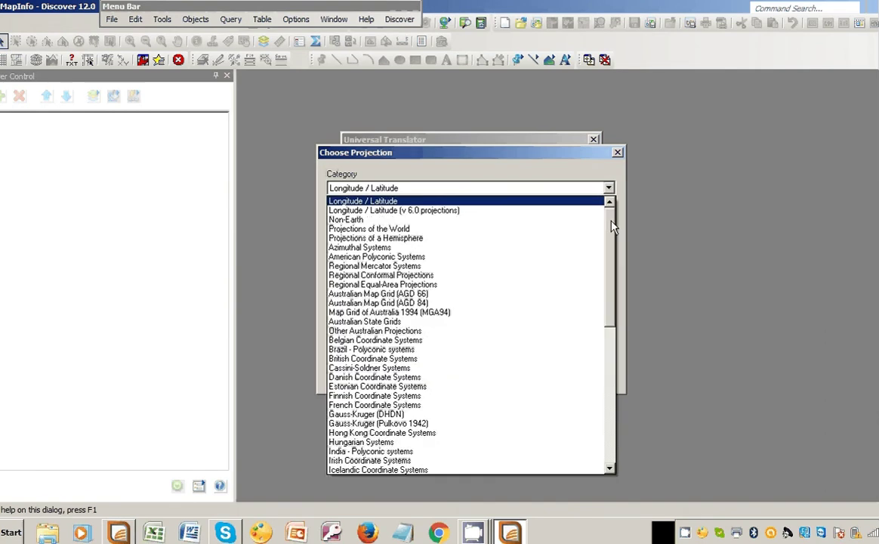
pyautogui.moveTo(610, 222); pyautogui.dragTo(613, 343)
pyautogui.scroll(-2, 552, 349)
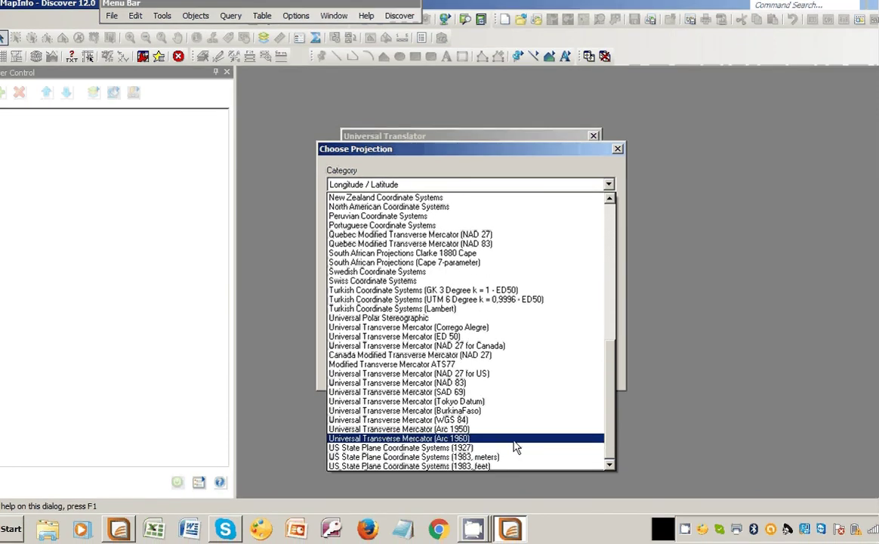
pyautogui.click(514, 439)
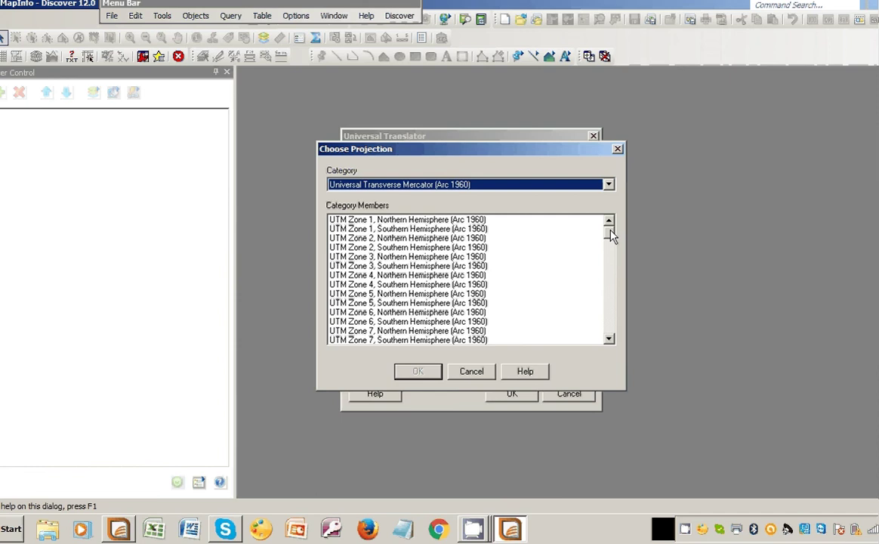
pyautogui.moveTo(610, 236); pyautogui.dragTo(621, 287)
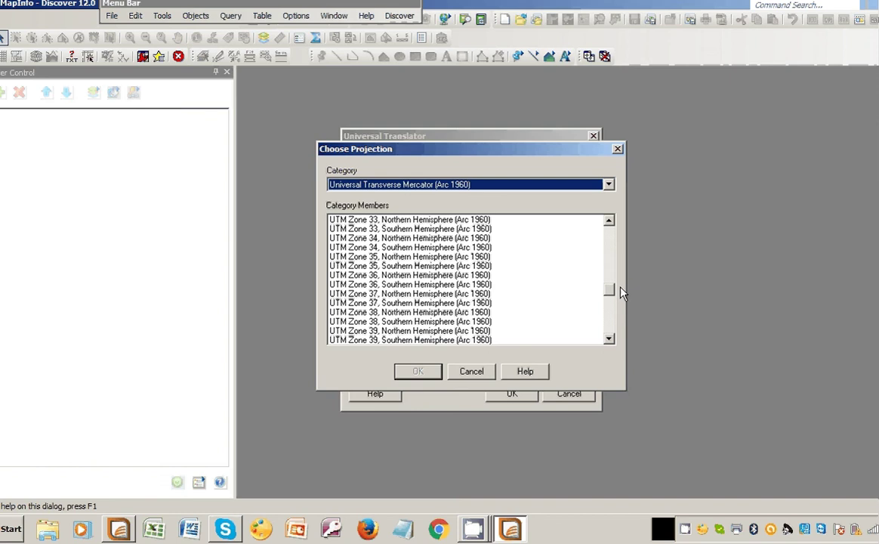
pyautogui.click(414, 304)
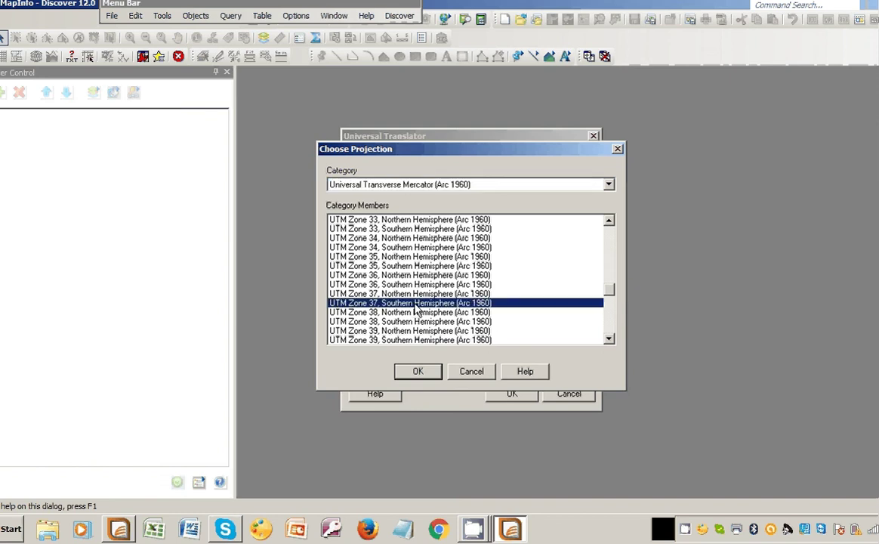
pyautogui.click(416, 375)
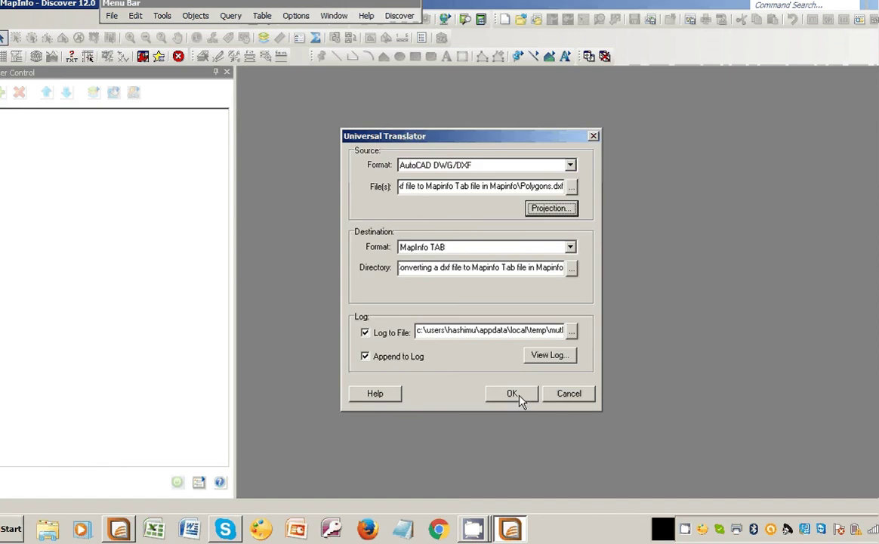
# - Run the Polygons.dxf to TAB translation, acknowledge success, and cancel the reopened translator
pyautogui.click(512, 394)
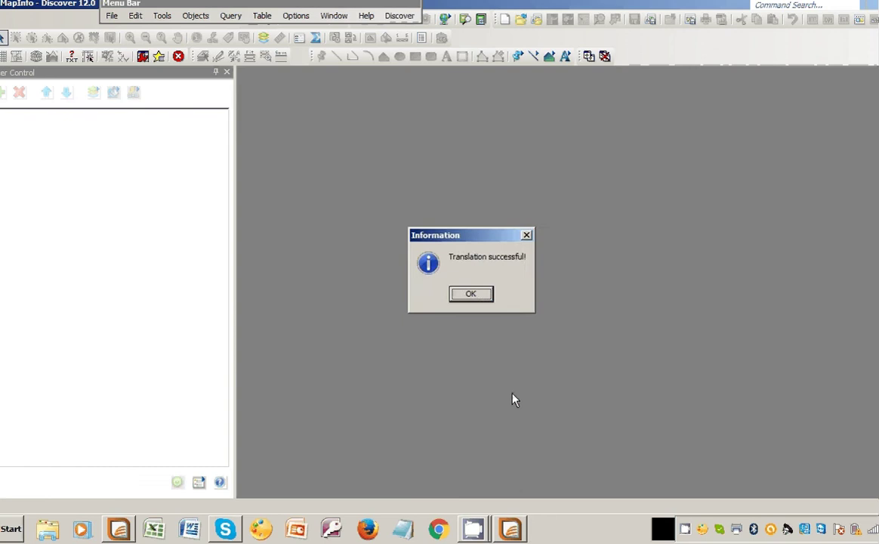
pyautogui.click(464, 299)
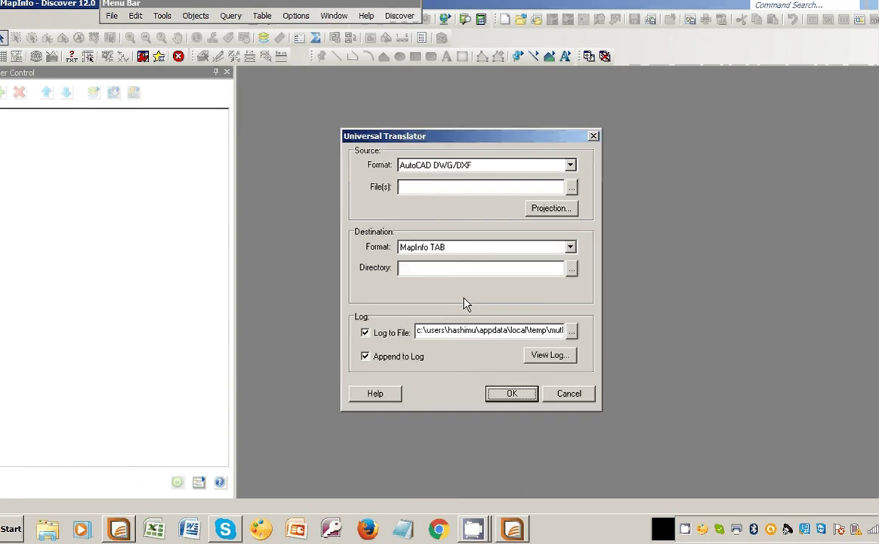
pyautogui.click(575, 397)
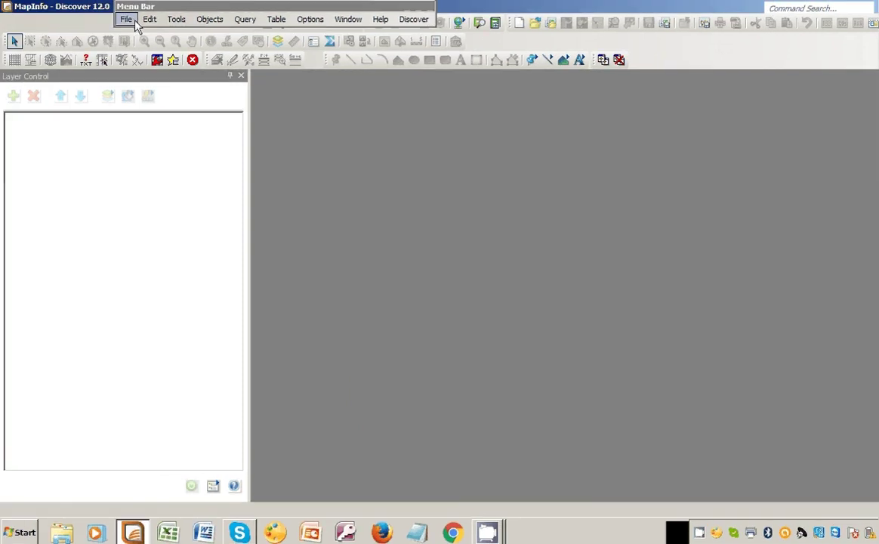
# - Start opening a table and browse Standard Places to D:\_1. A
pyautogui.click(127, 20)
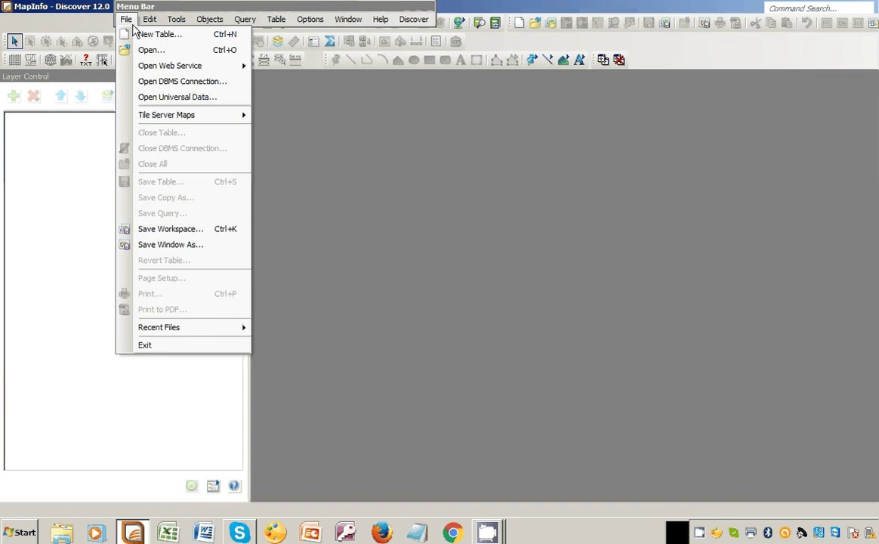
pyautogui.click(143, 51)
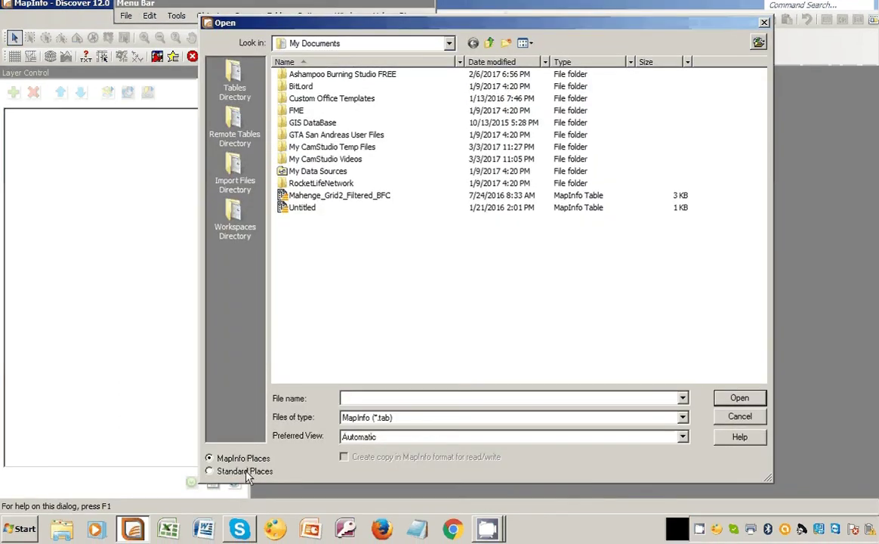
pyautogui.click(245, 471)
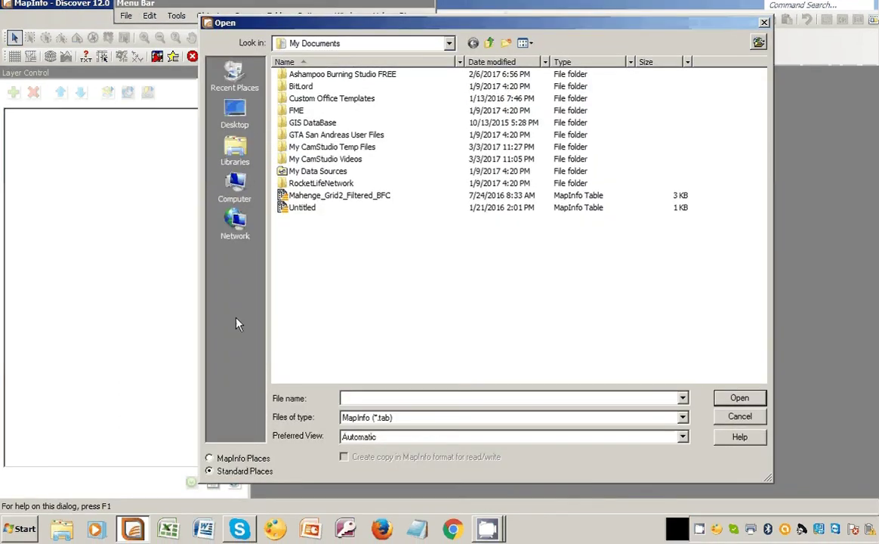
pyautogui.click(235, 188)
pyautogui.doubleClick(483, 110)
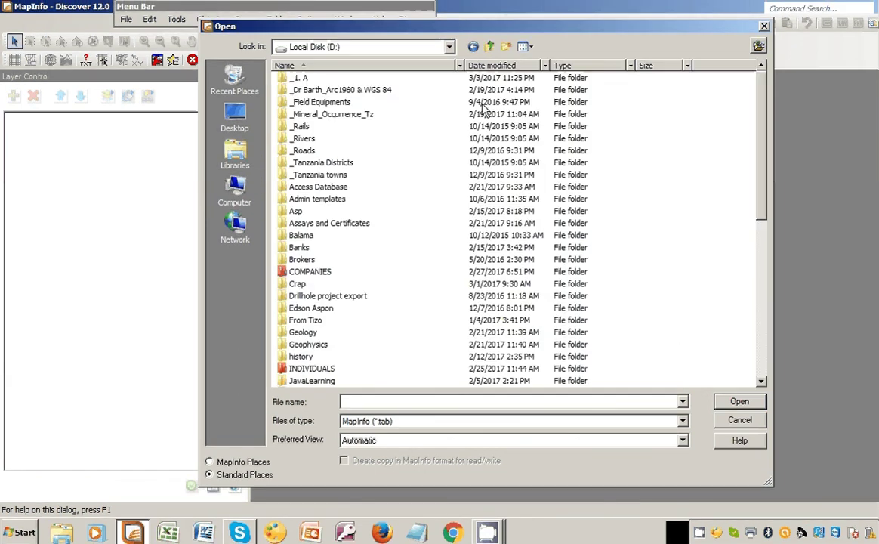
pyautogui.click(305, 79)
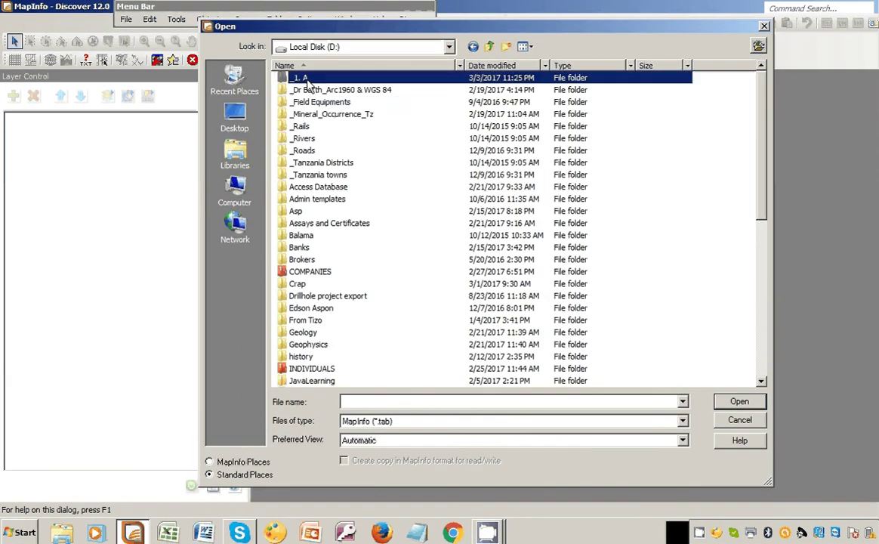
pyautogui.click(369, 114)
pyautogui.doubleClick(302, 78)
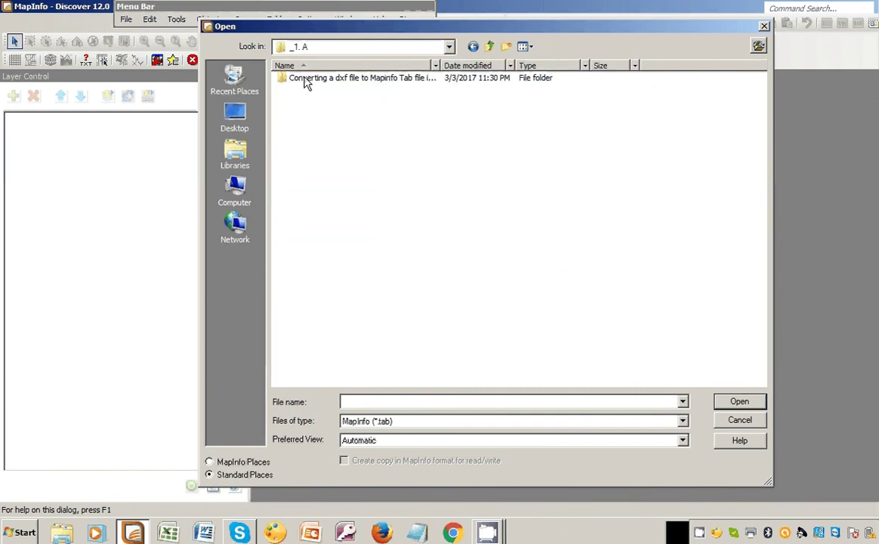
# - Open POLYGONS_G_70 from the DXF conversion folder as a map
pyautogui.click(302, 79)
pyautogui.click(344, 90)
pyautogui.doubleClick(341, 77)
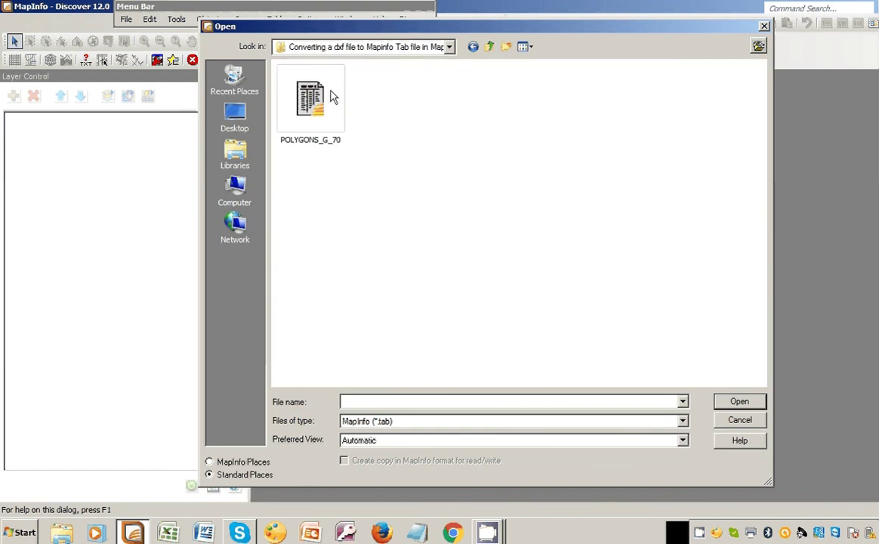
pyautogui.click(309, 99)
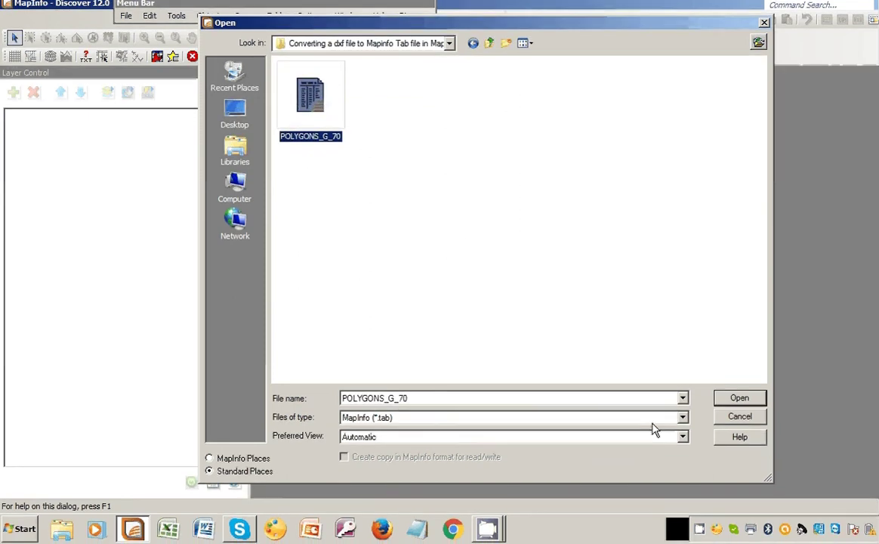
pyautogui.click(715, 402)
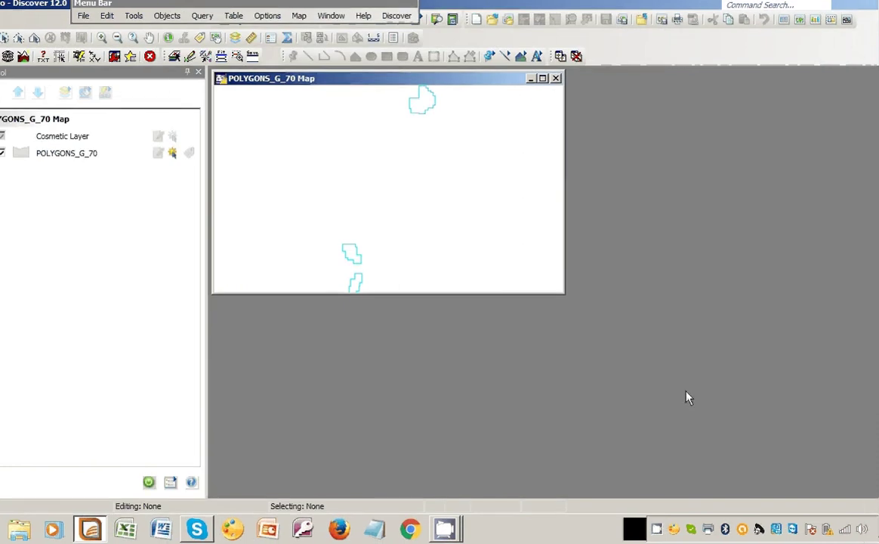
# - Maximize the POLYGONS_G_70 map window and select the top polygon
pyautogui.click(542, 82)
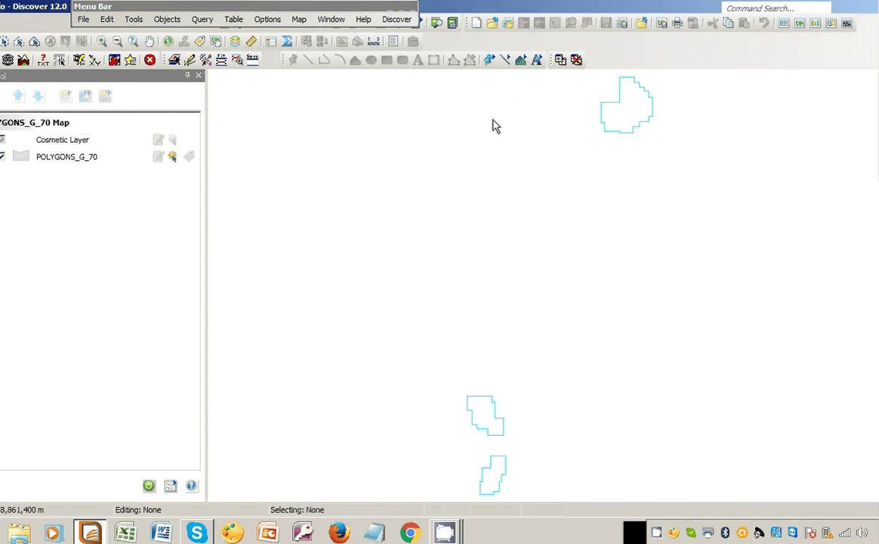
pyautogui.click(632, 111)
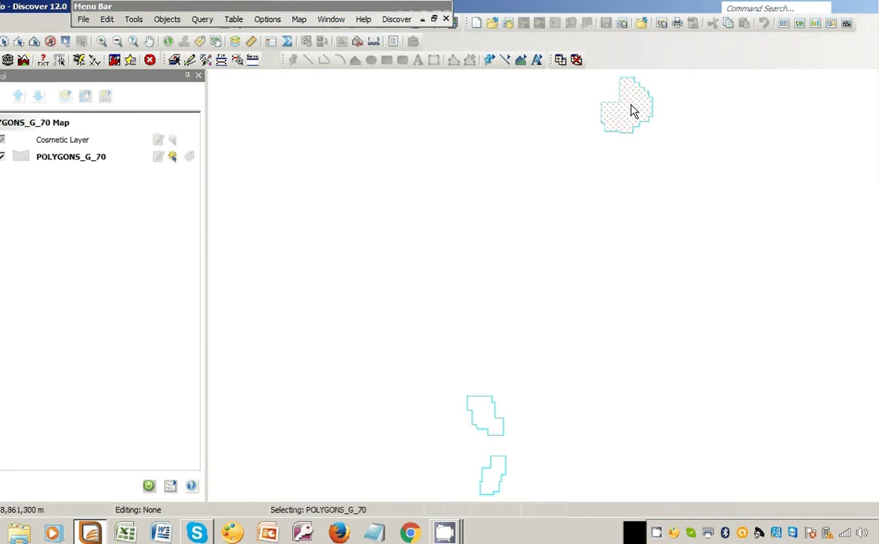